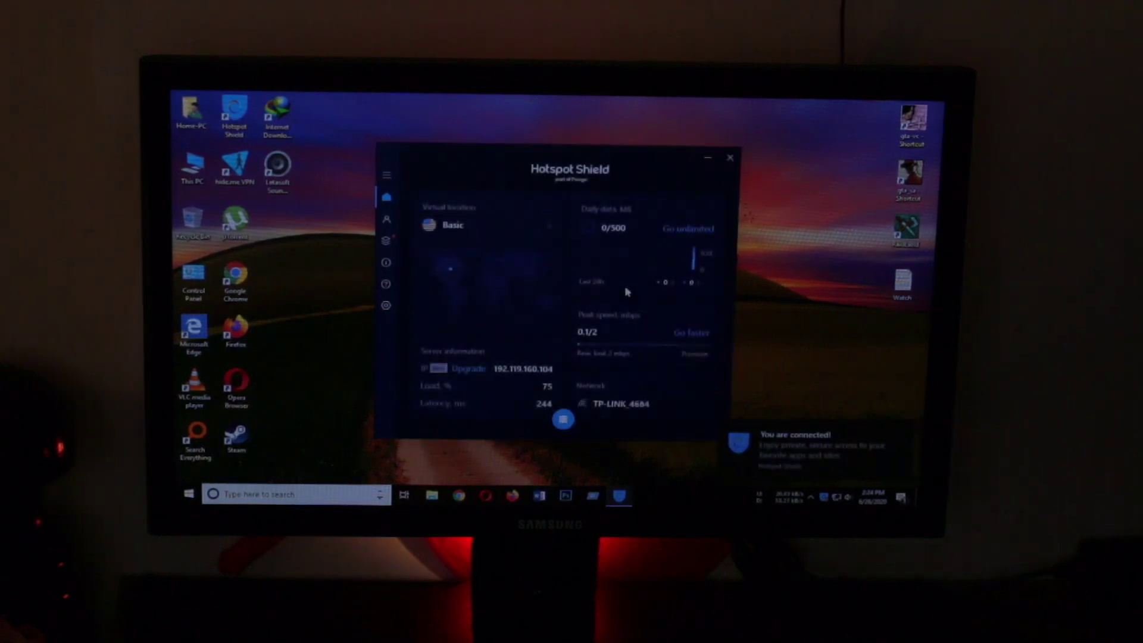
Step: Minimize Hotspot Shield, open YouTube in Opera without the AliExpress tab, and play the mountain video full screen
left_click(707, 159)
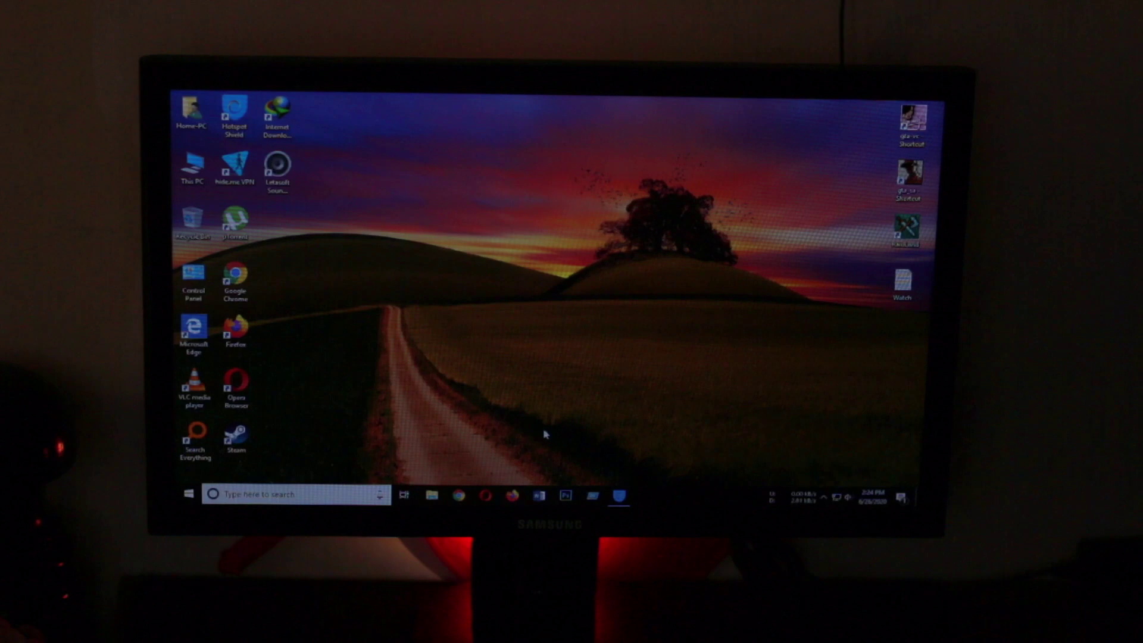
left_click(680, 339)
left_click(458, 179)
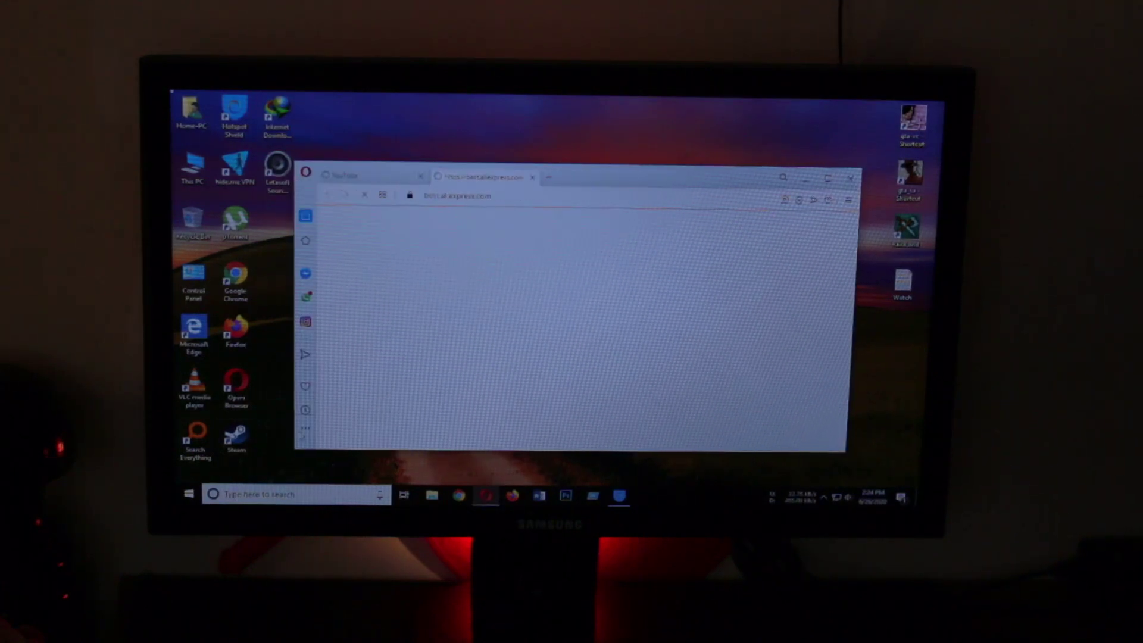
left_click(533, 176)
left_click(480, 294)
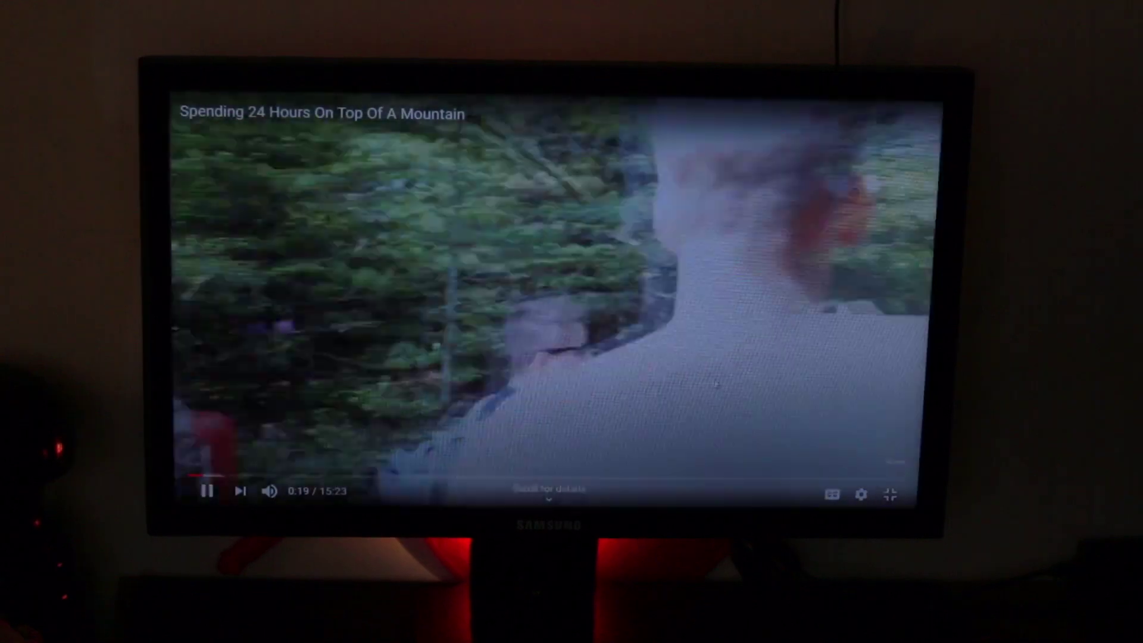
key("Escape")
left_click(619, 496)
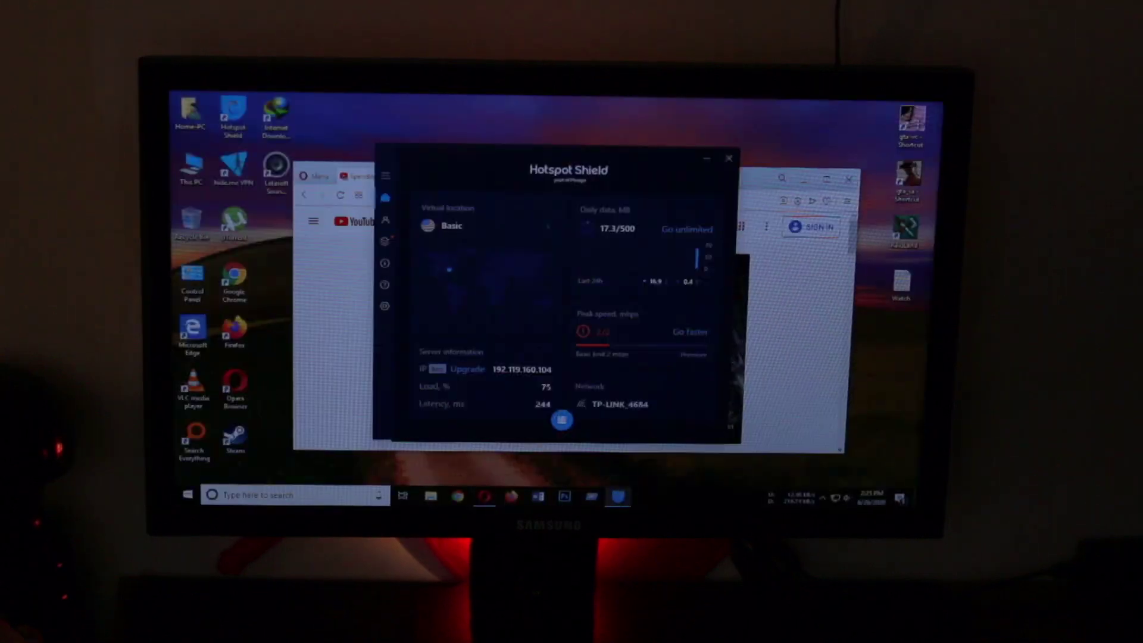